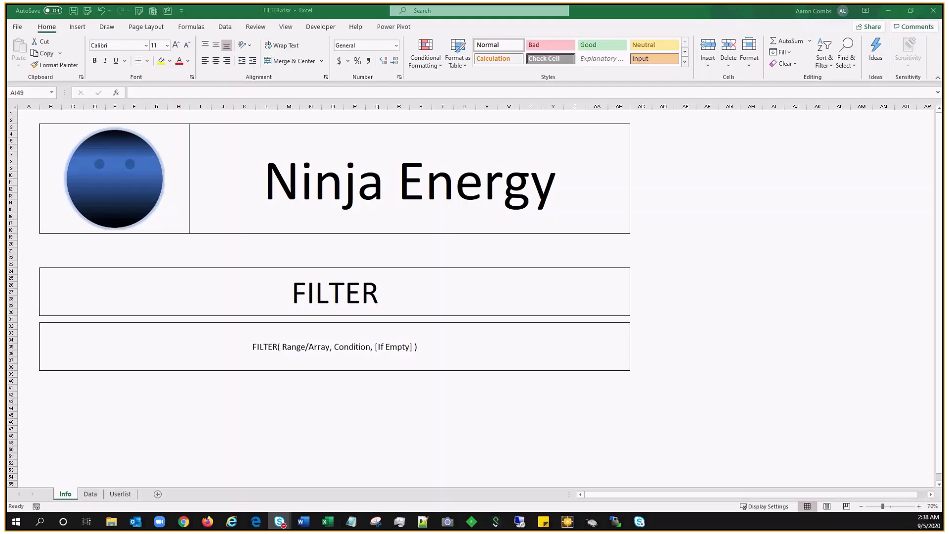
# Step: Open the Data sheet and examine the FILTER formula in S5 together with its spilled agent list
pyautogui.click(94, 495)
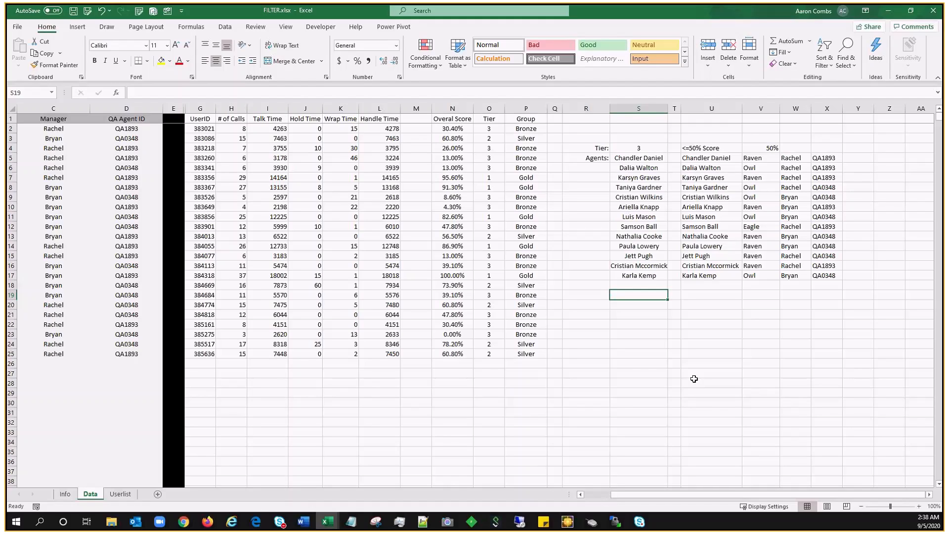
pyautogui.click(646, 157)
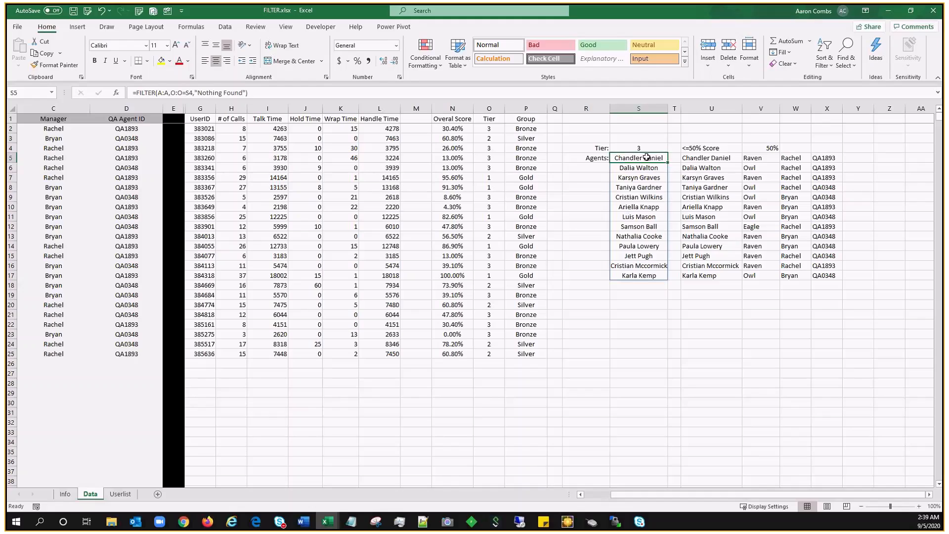
pyautogui.press('Down')
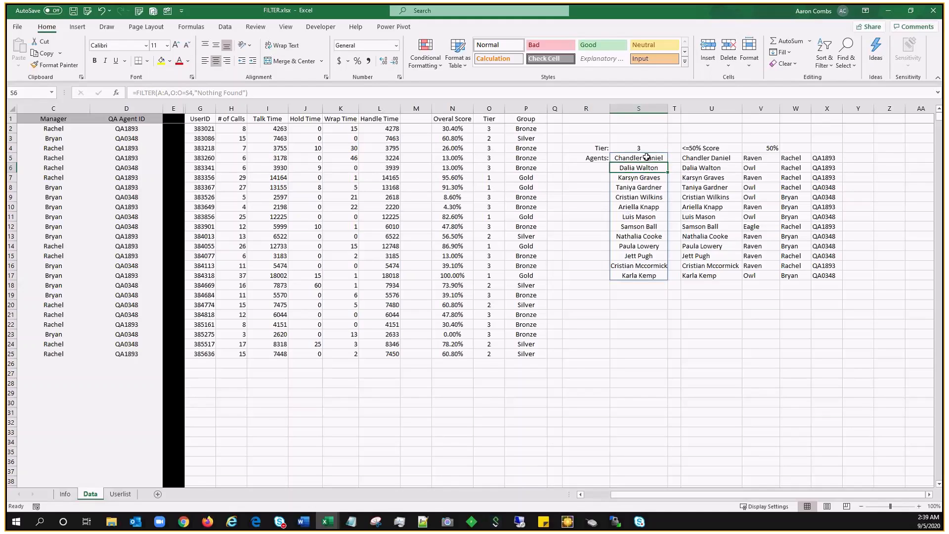
pyautogui.click(647, 157)
pyautogui.hotkey('ctrl', 'shift', 'Down')
pyautogui.click(581, 263)
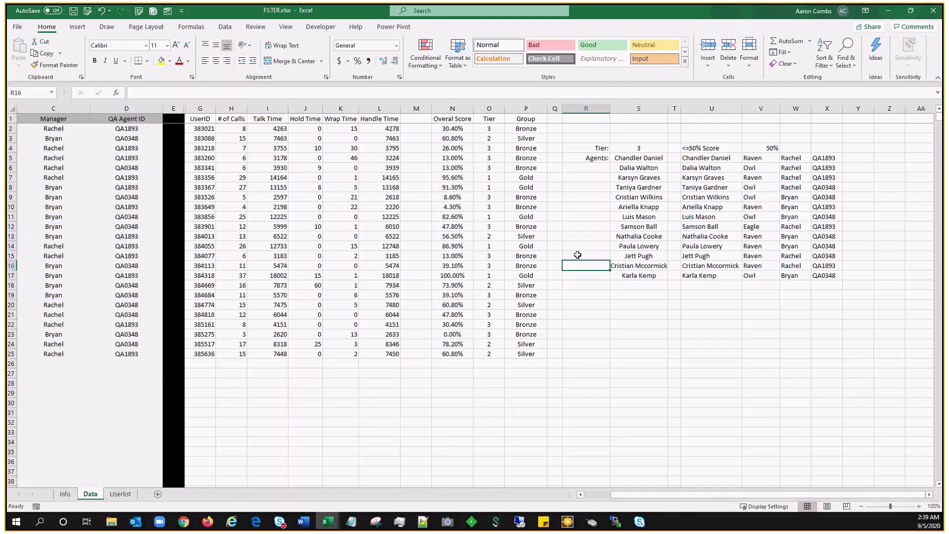
# Step: Test the agent filter by setting the Tier criterion in S4 to 1 and then to 2
pyautogui.click(625, 149)
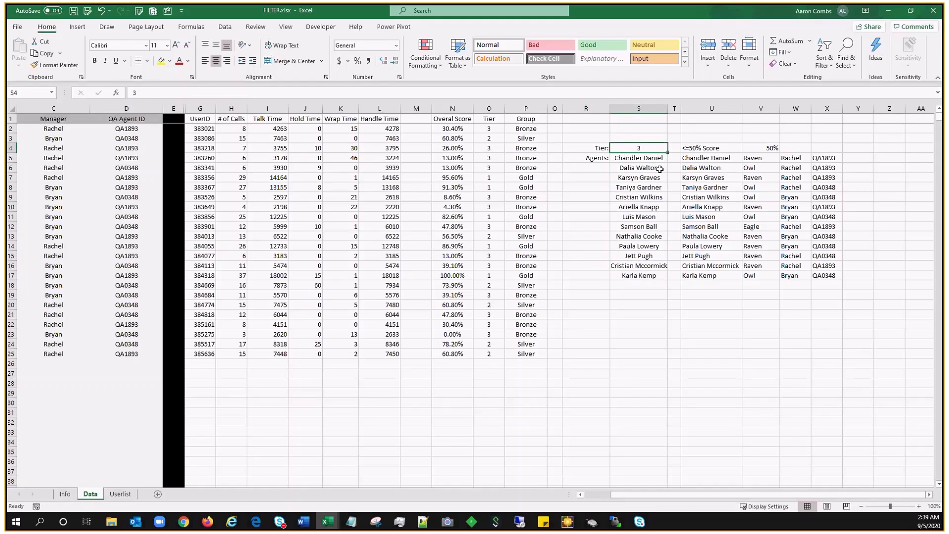
pyautogui.write('1')
pyautogui.press('Return')
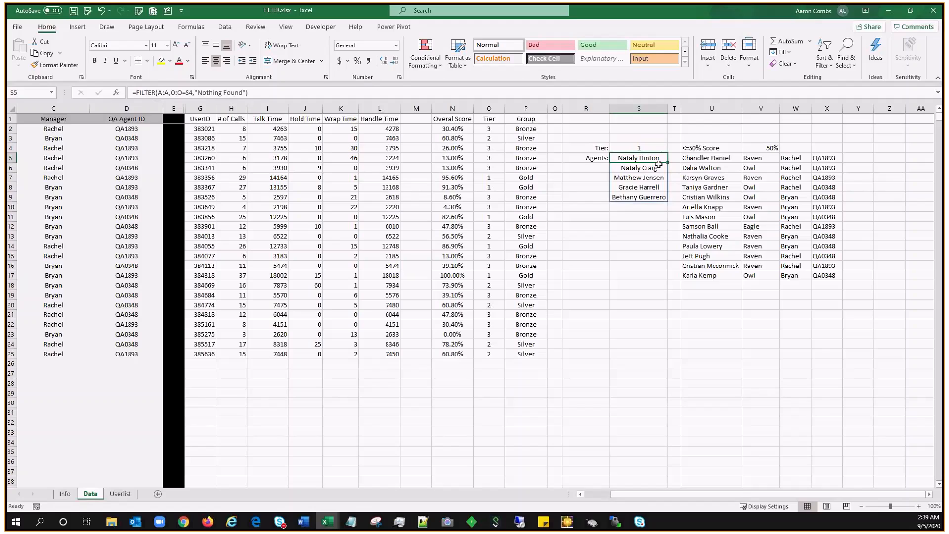
pyautogui.click(597, 239)
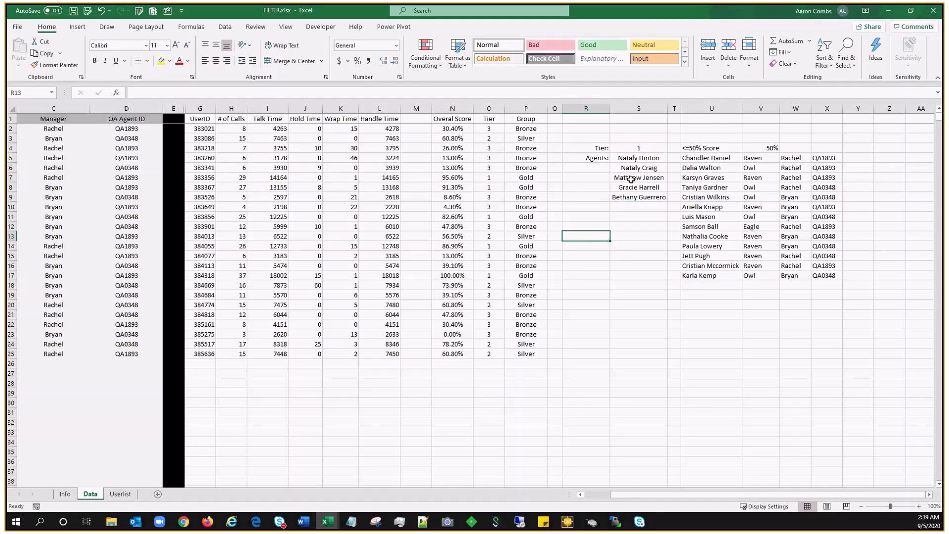
pyautogui.click(648, 146)
pyautogui.write('2')
pyautogui.press('Return')
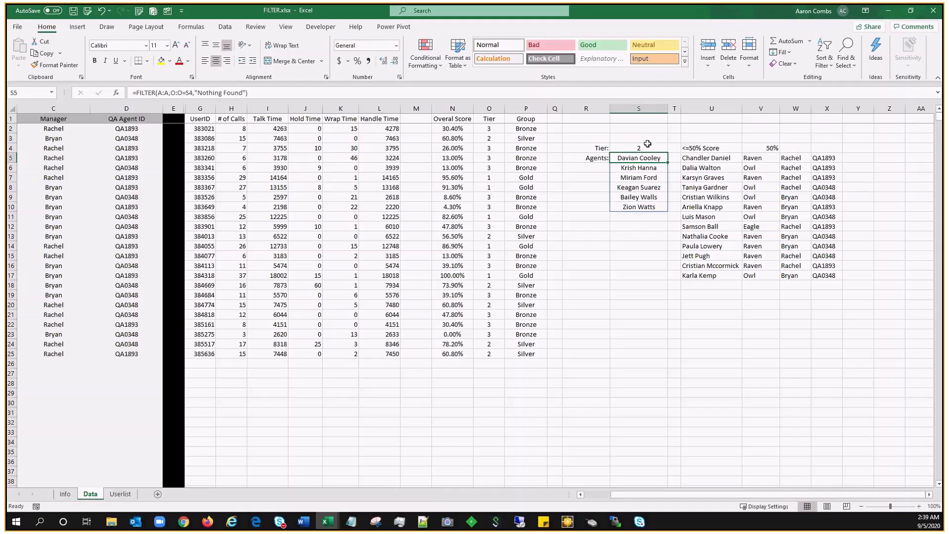
# Step: Test the formula's if-empty case by setting the Tier criterion in S4 to 4
pyautogui.click(648, 146)
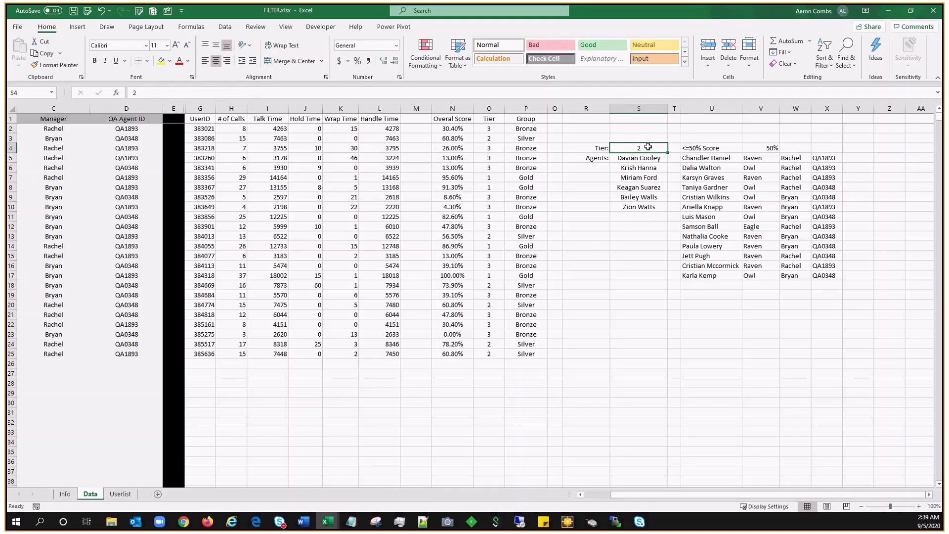
pyautogui.write('4')
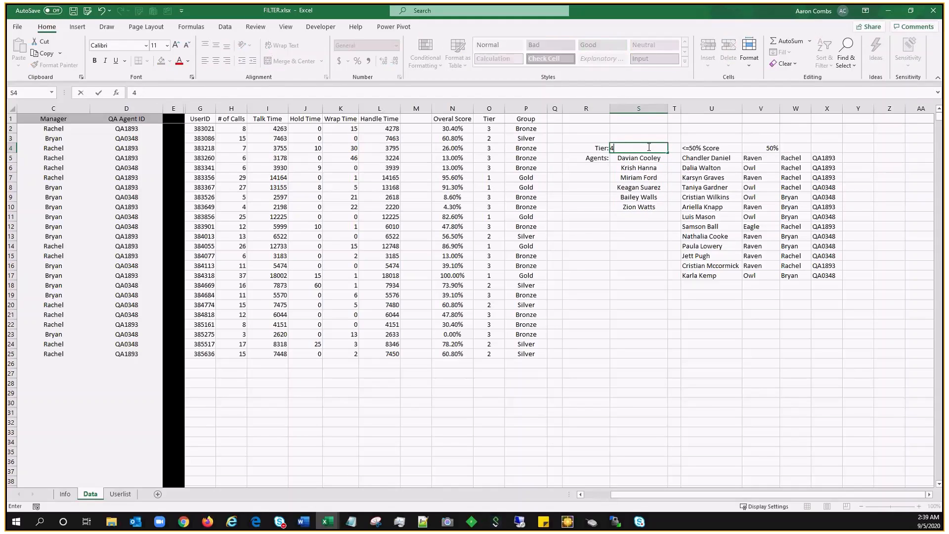
pyautogui.press('Return')
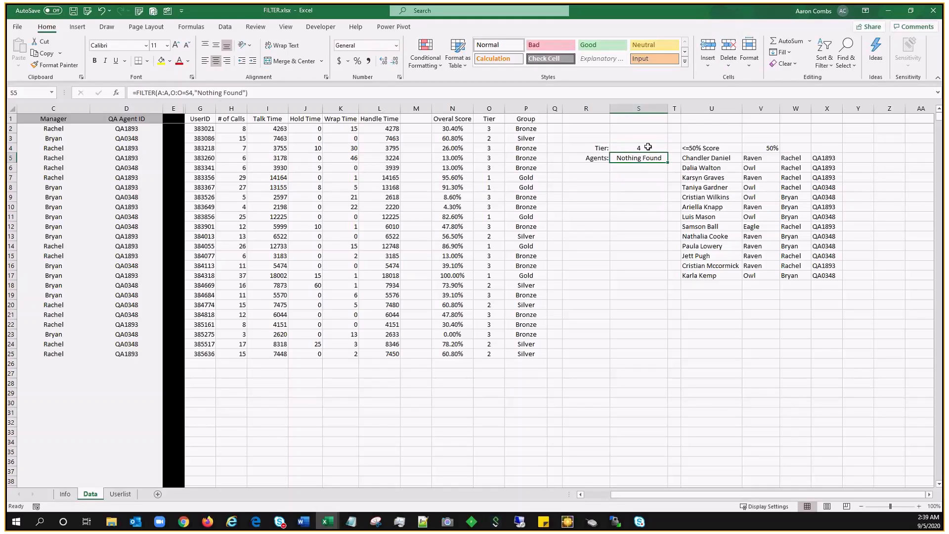
# Step: Refilter the agent list by setting the Tier criterion in S4 to 1 and finally to 3
pyautogui.click(648, 147)
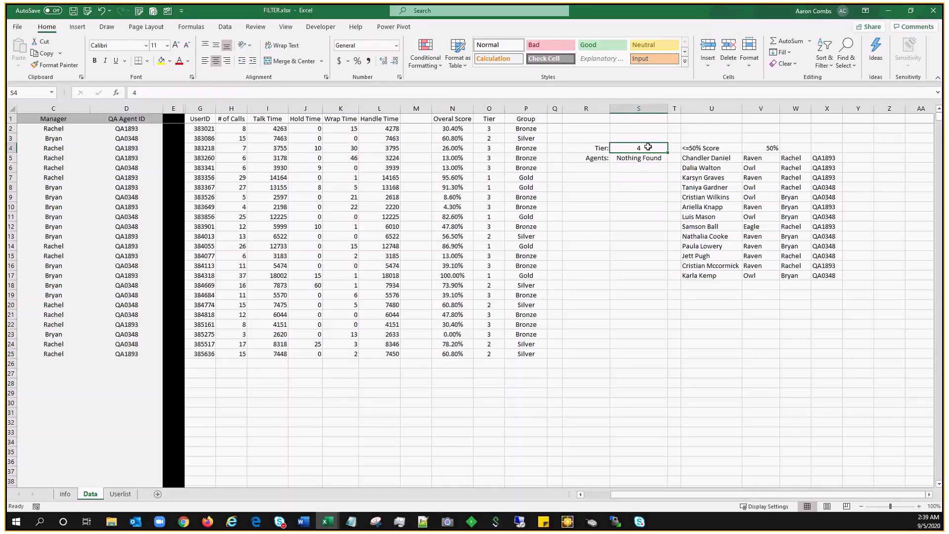
pyautogui.write('1')
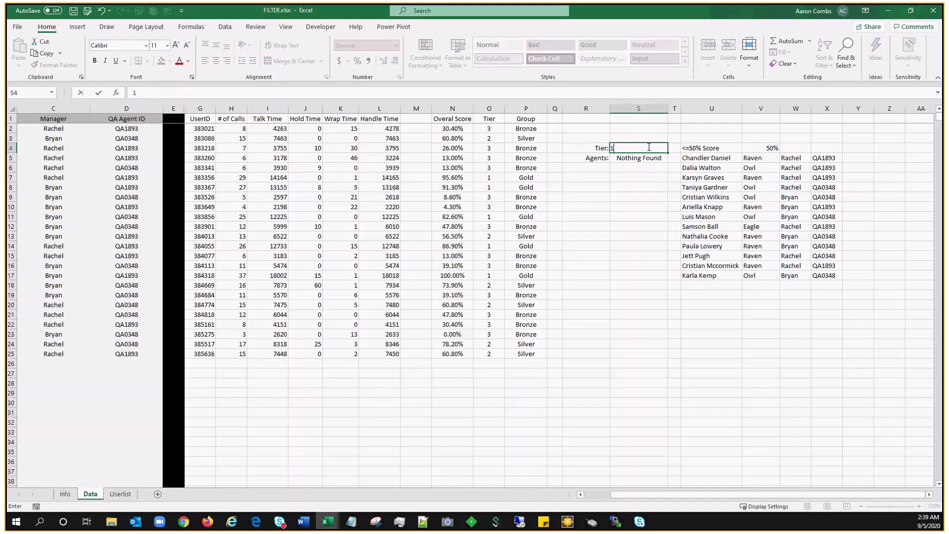
pyautogui.press('Return')
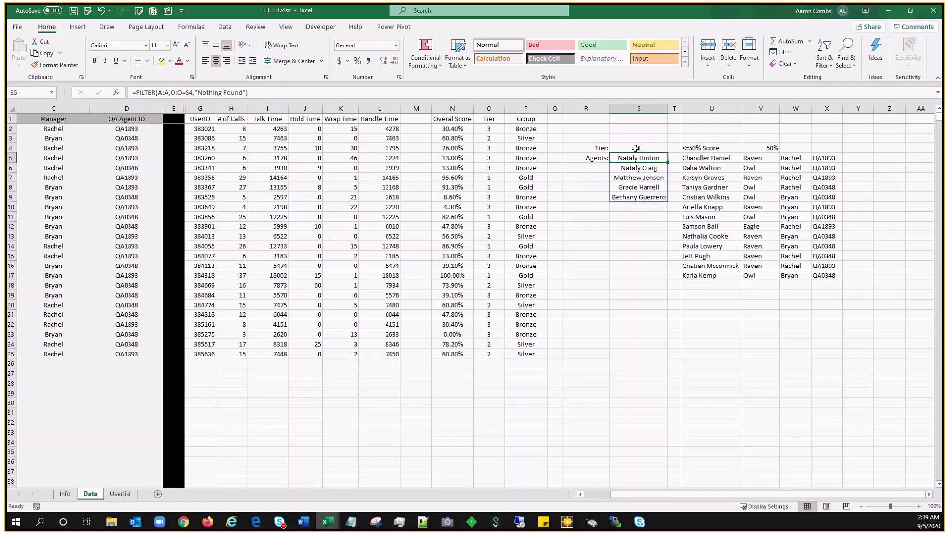
pyautogui.click(648, 147)
pyautogui.write('3')
pyautogui.press('Return')
pyautogui.click(581, 176)
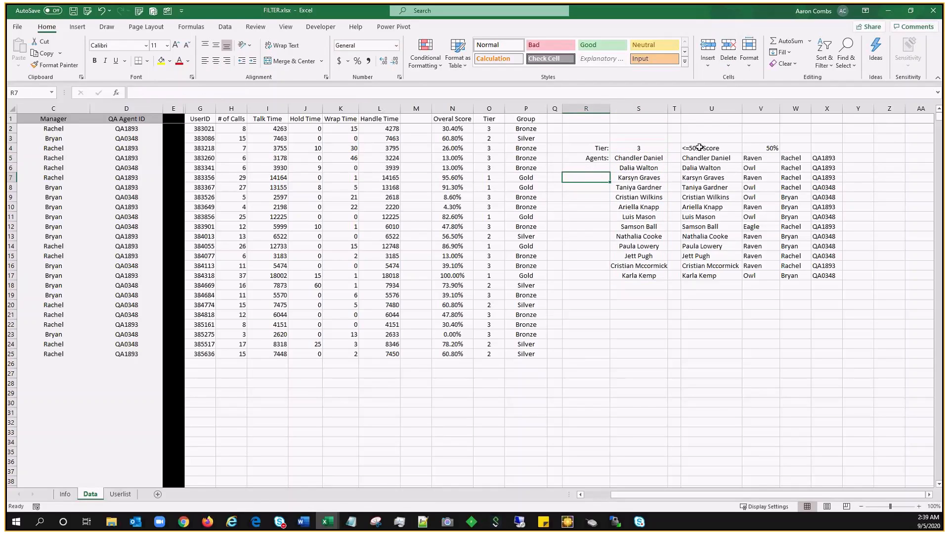
# Step: Examine the score-based FILTER formula in U5, including the source columns and threshold cell it references
pyautogui.click(492, 334)
pyautogui.click(670, 305)
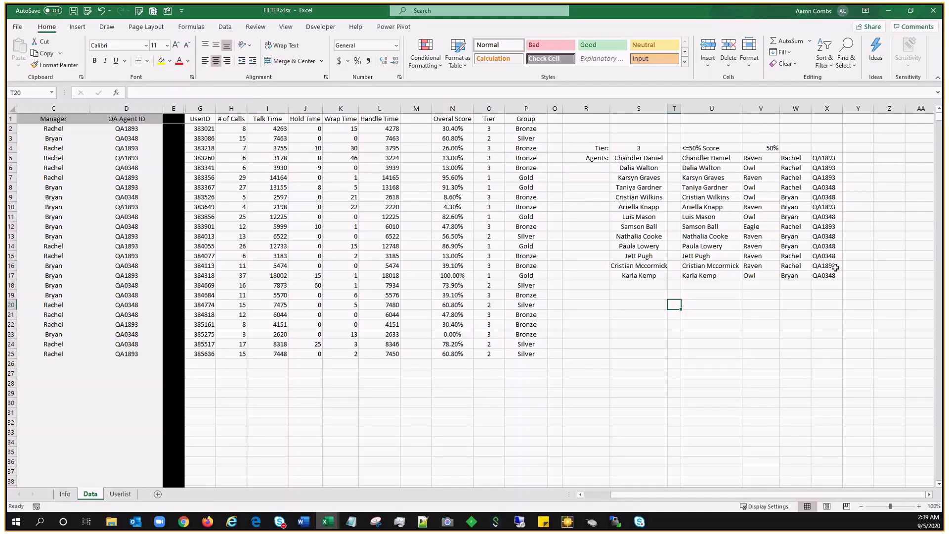
pyautogui.click(722, 157)
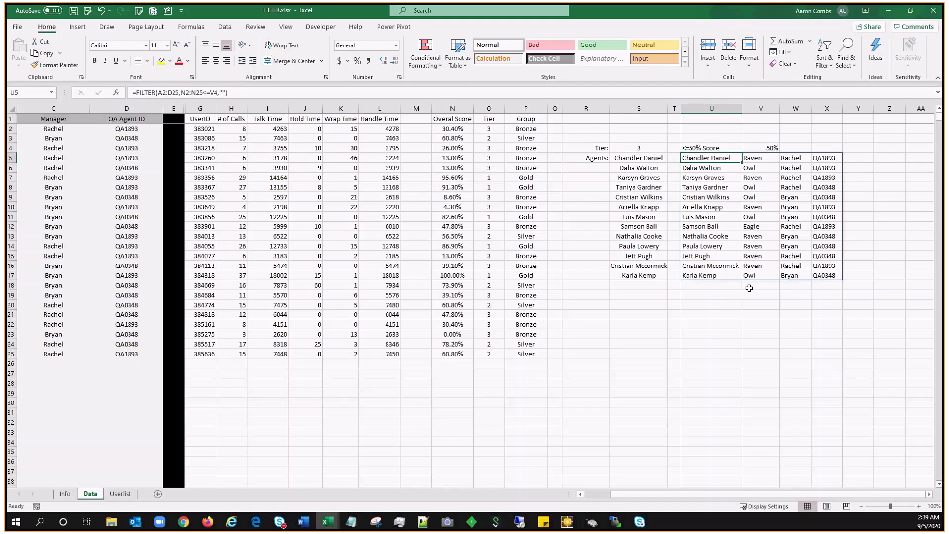
pyautogui.hscroll(-2, 472, 281)
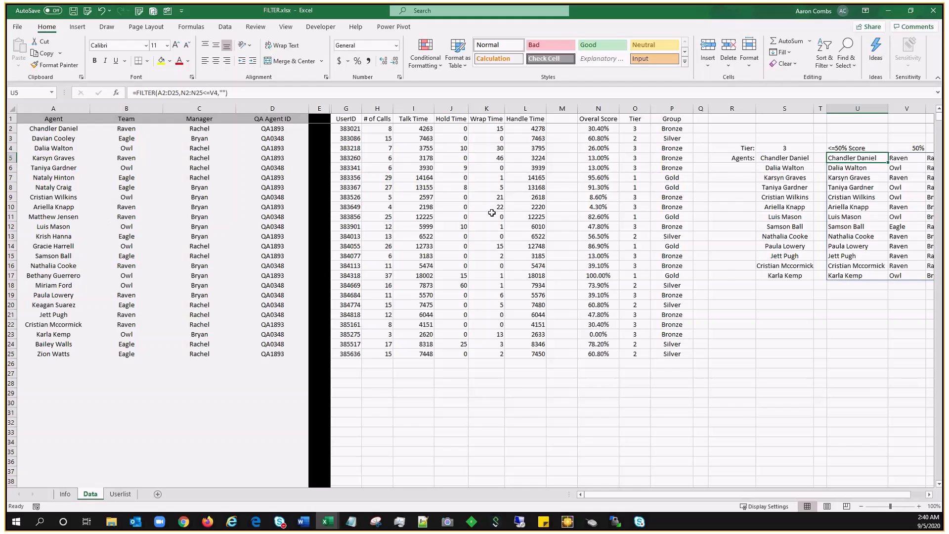
pyautogui.hscroll(1, 575, 218)
pyautogui.hscroll(1, 574, 218)
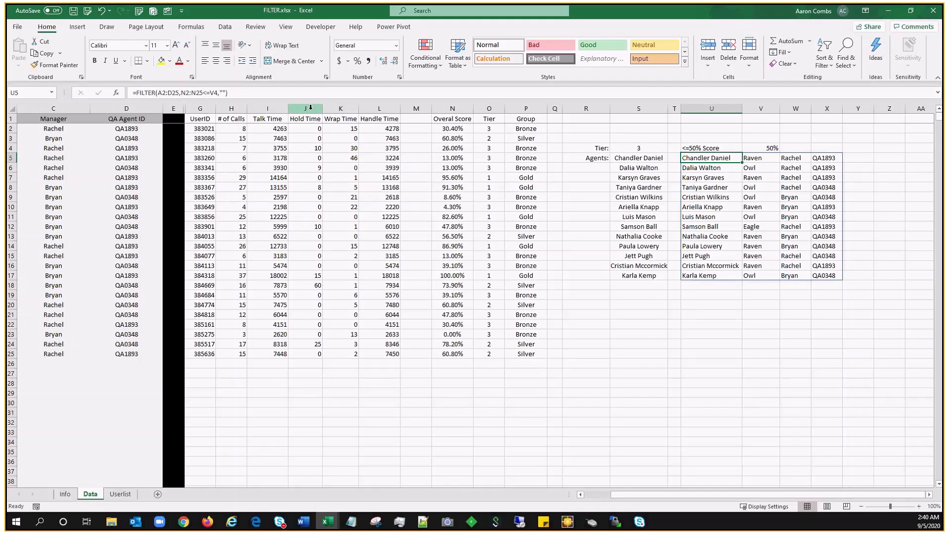
pyautogui.press('F2')
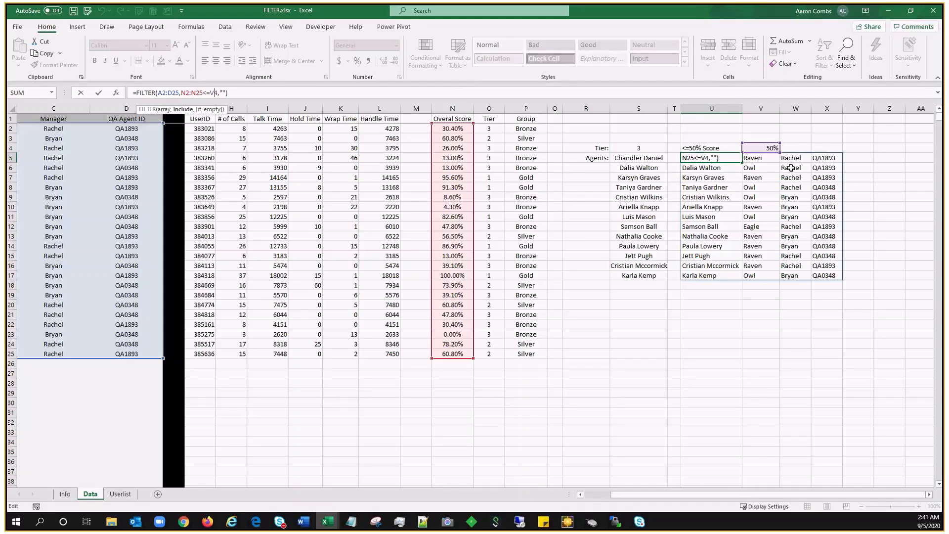
pyautogui.press('Return')
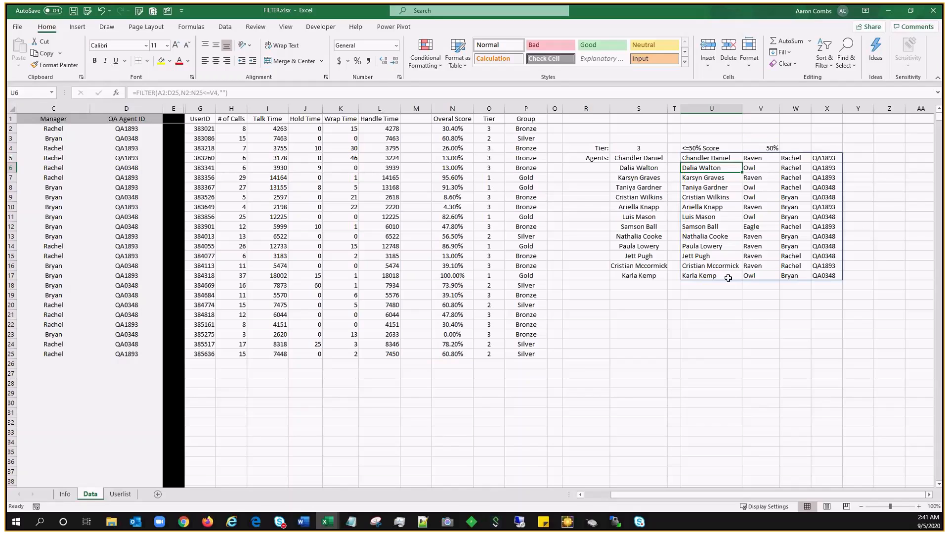
# Step: Set the score threshold in V4 to 25% for the multi-column agent filter
pyautogui.click(767, 149)
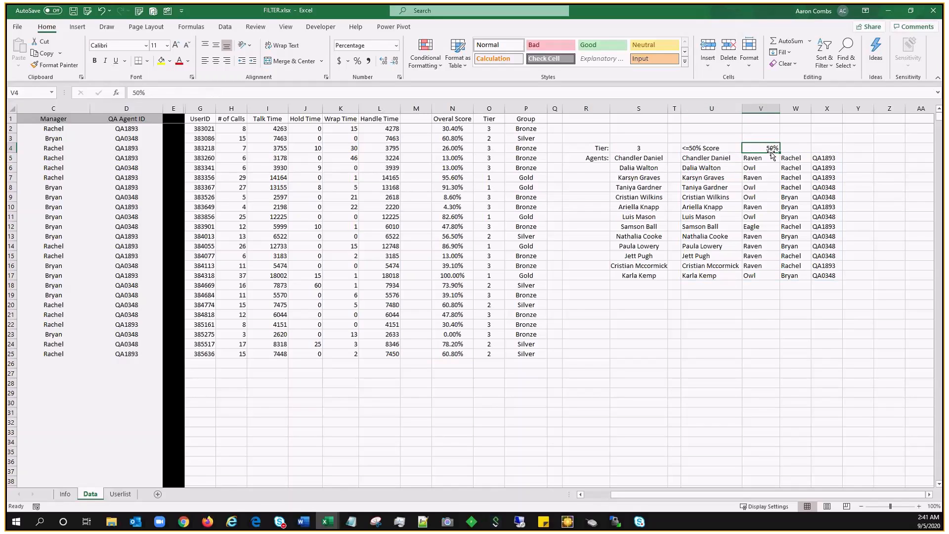
pyautogui.write('25')
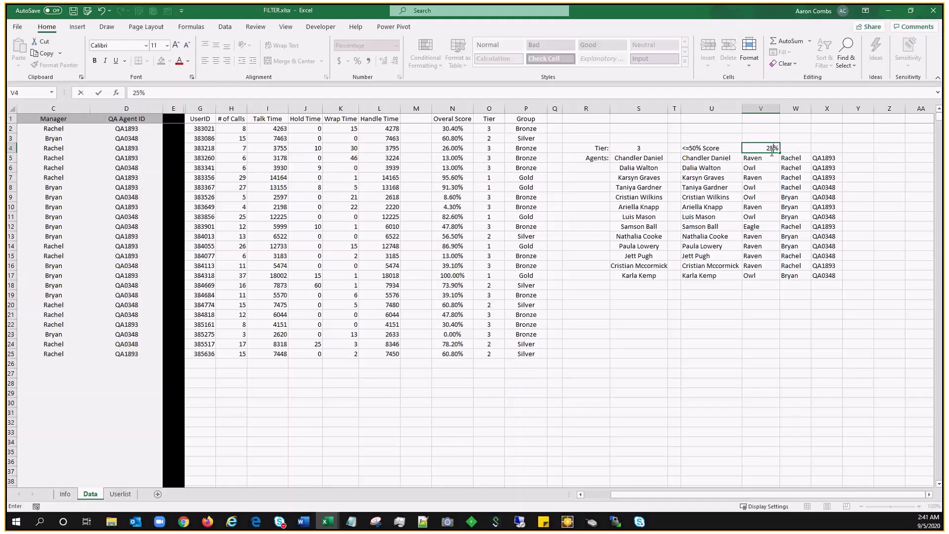
pyautogui.press('Return')
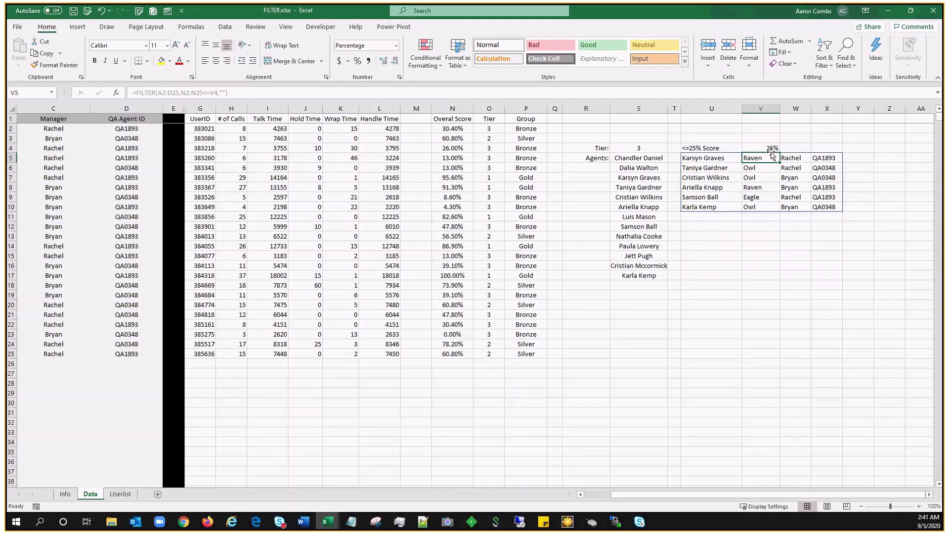